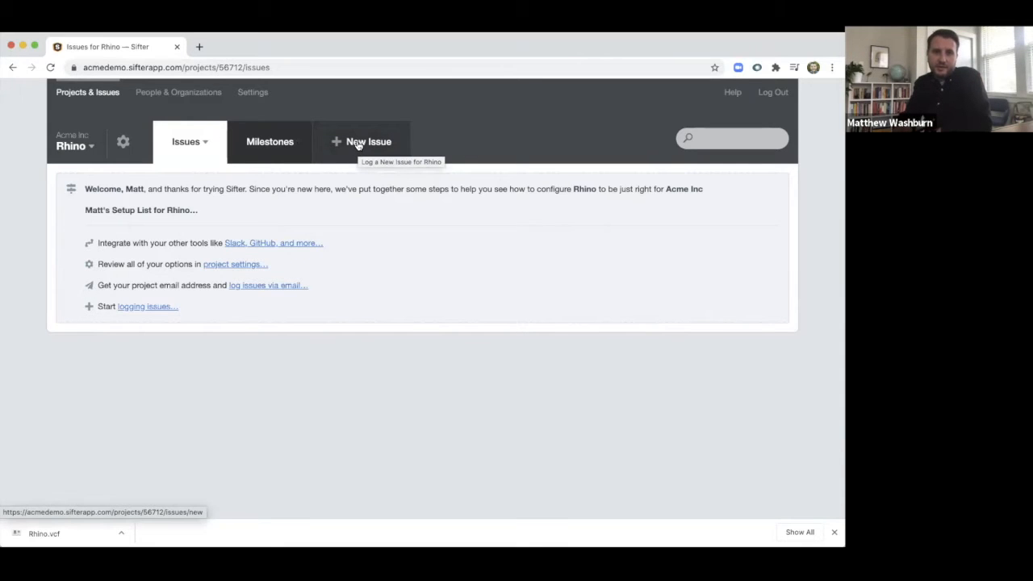
Start a new issue in the Rhino project with the subject "Logo in footer doesn't render in IE 6".
{"action": "left_click", "coordinate": [357, 144]}
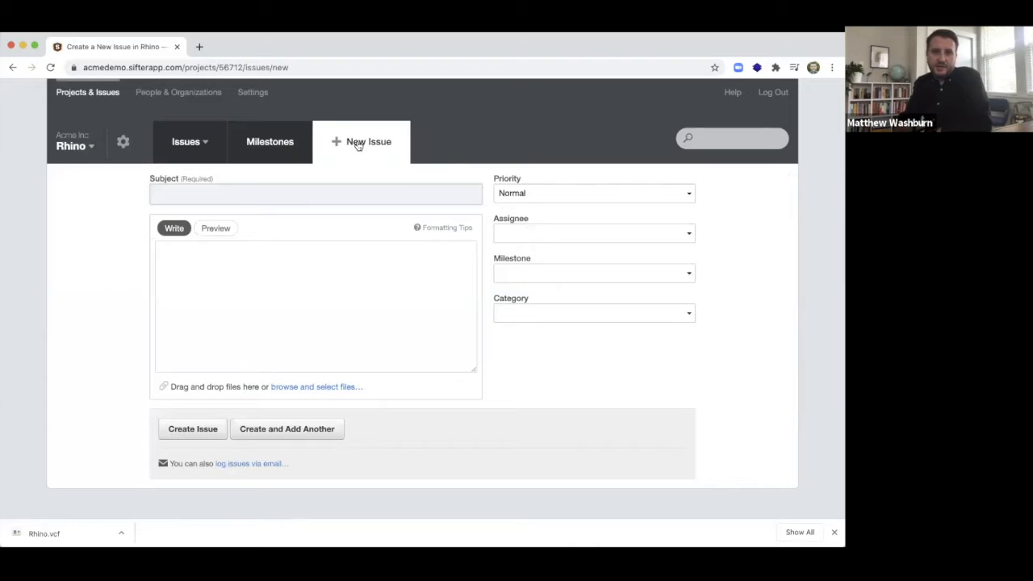
{"action": "left_click", "coordinate": [309, 192]}
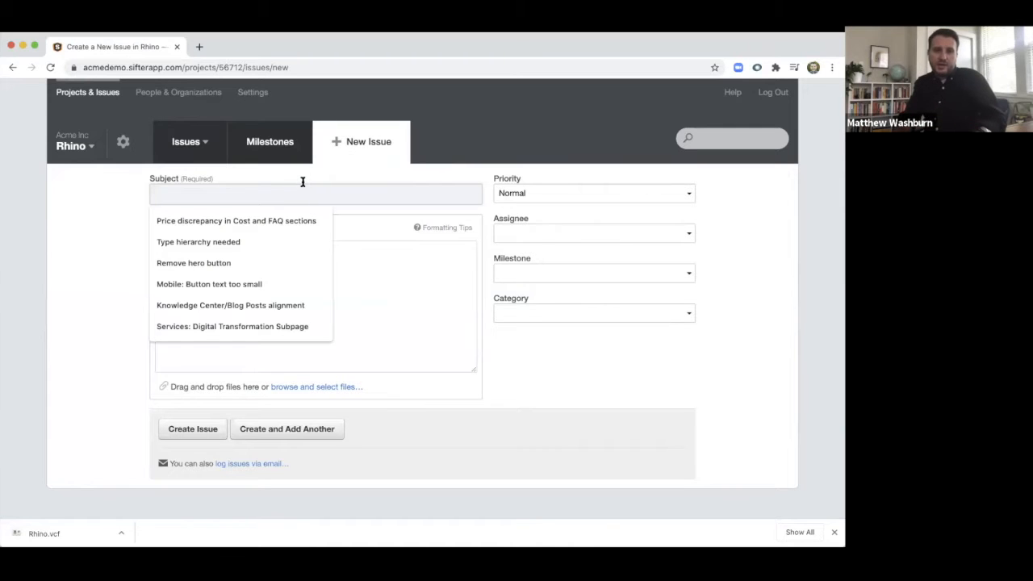
{"action": "left_click", "coordinate": [360, 171]}
{"action": "left_click", "coordinate": [315, 195]}
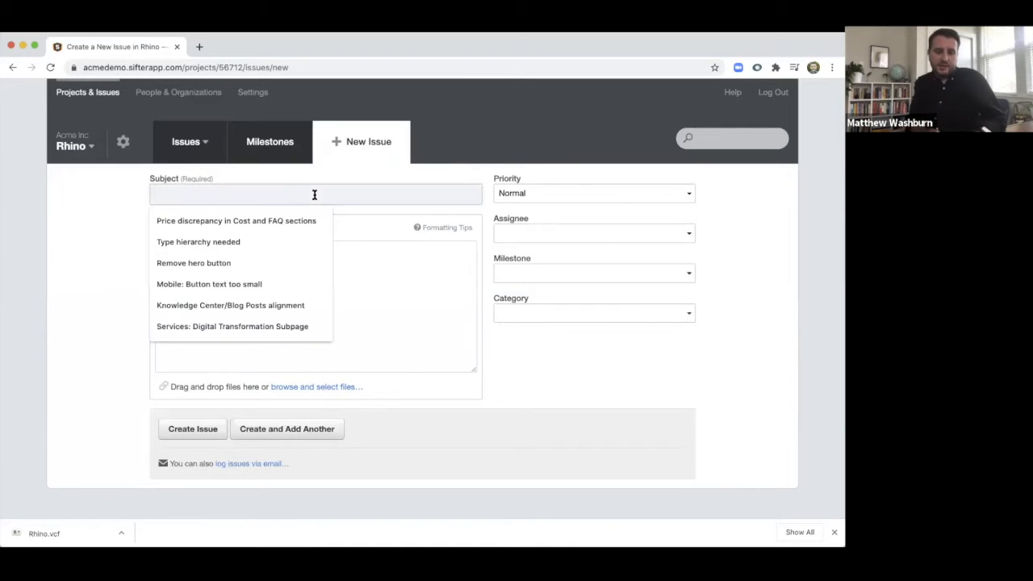
{"action": "type", "text": "L"}
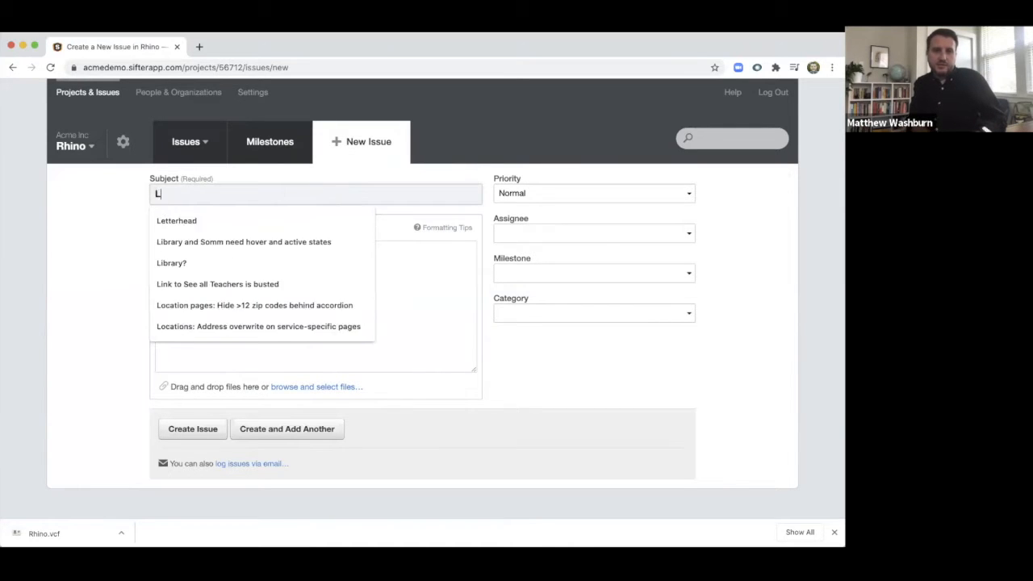
{"action": "type", "text": "ogo in footte"}
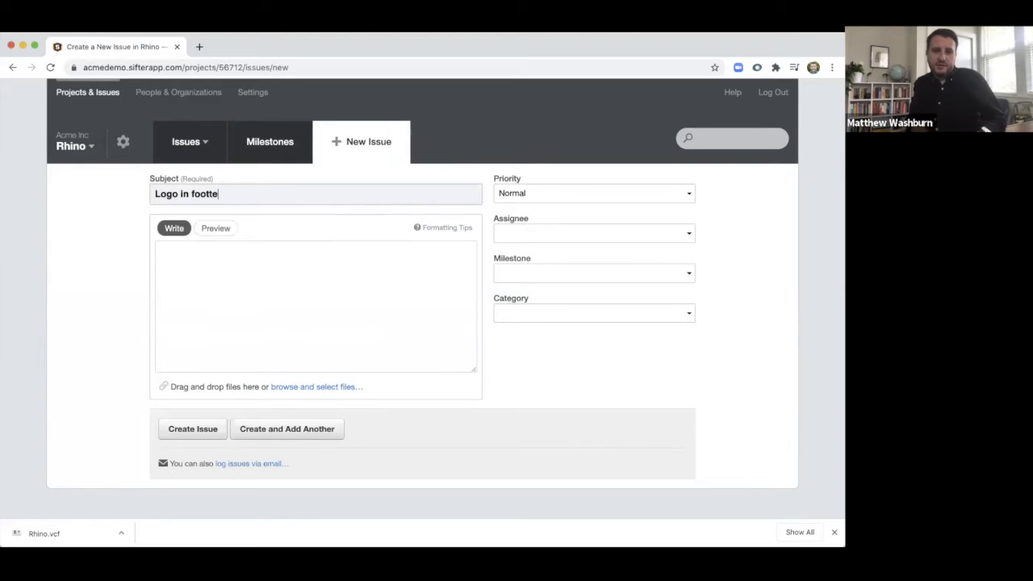
{"action": "type", "text": "er doensn't render in IE 6"}
Write the issue description "Checked in CBT, using Windows Vista profile.".
{"action": "left_click", "coordinate": [322, 259]}
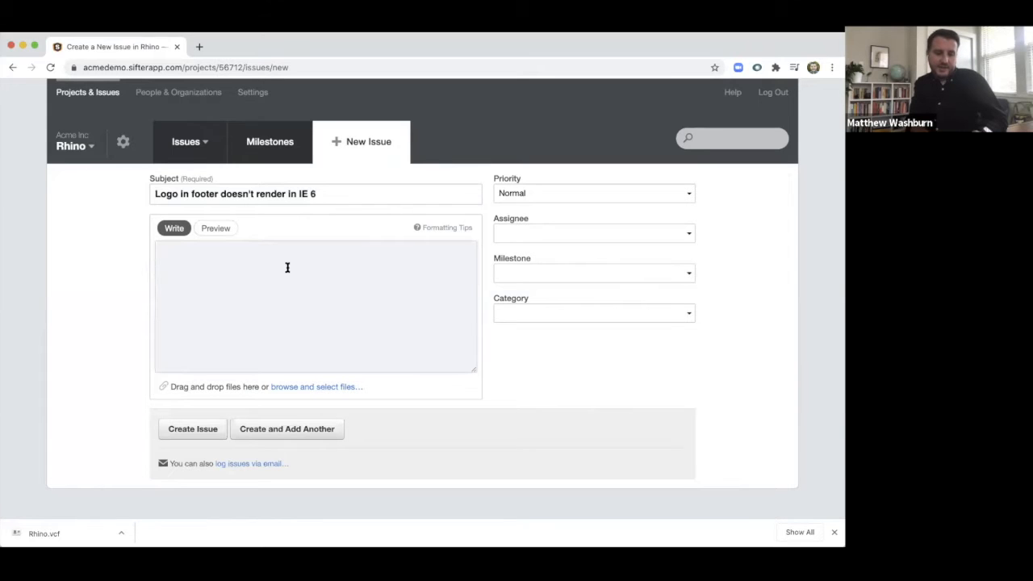
{"action": "type", "text": "Checked"}
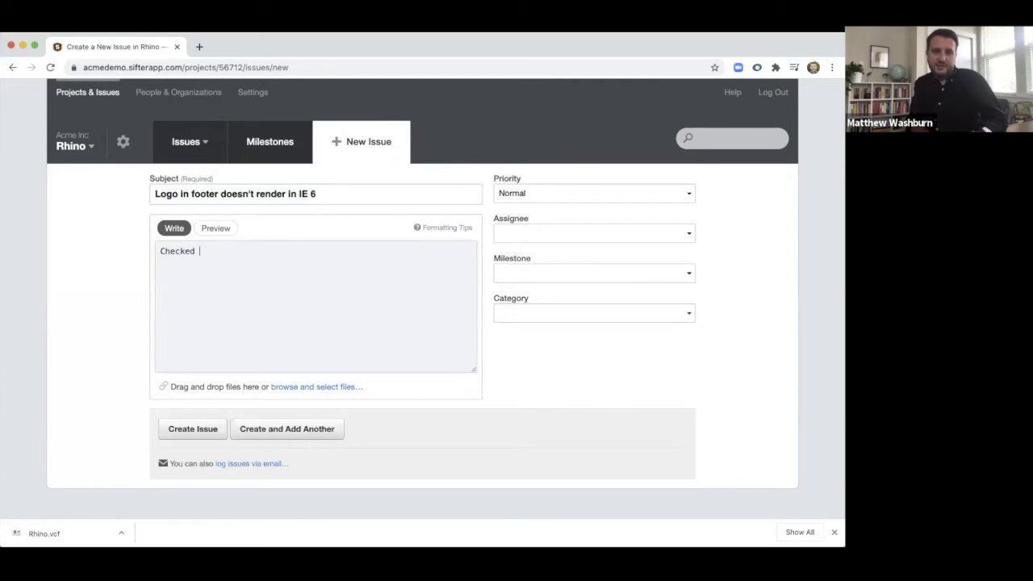
{"action": "type", "text": " in CBT, using "}
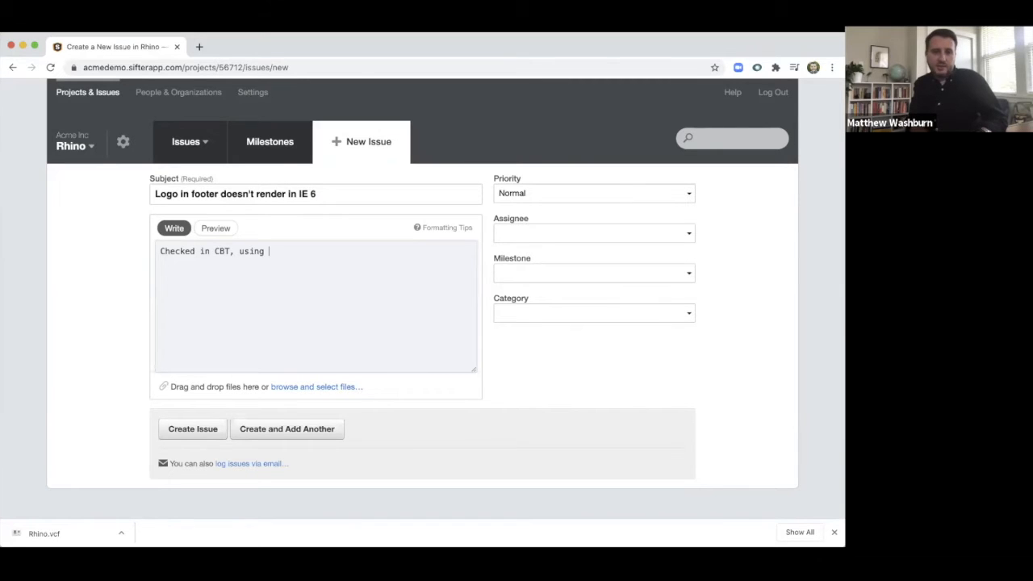
{"action": "type", "text": "W"}
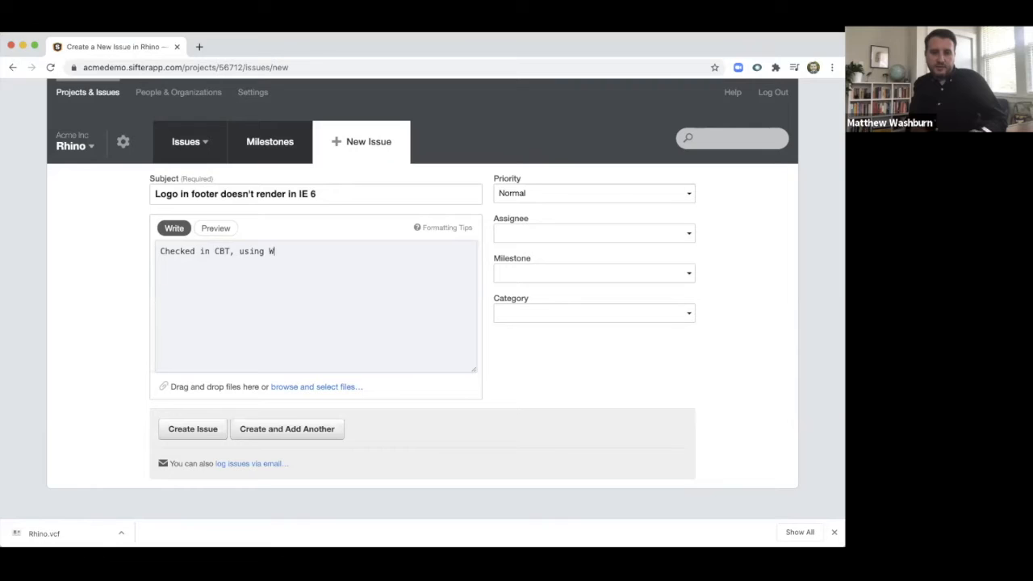
{"action": "type", "text": "indows Vist"}
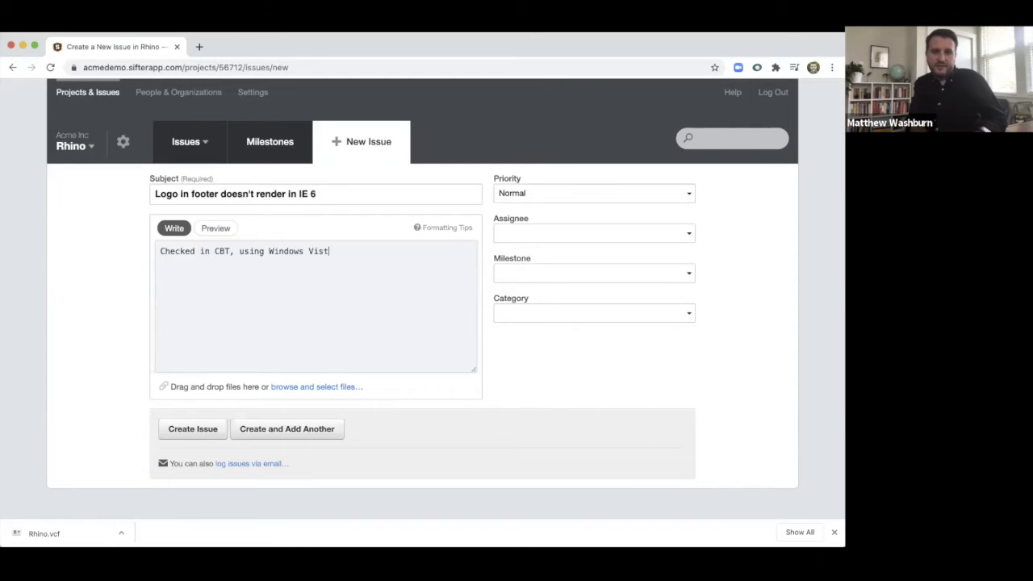
{"action": "type", "text": "a profile."}
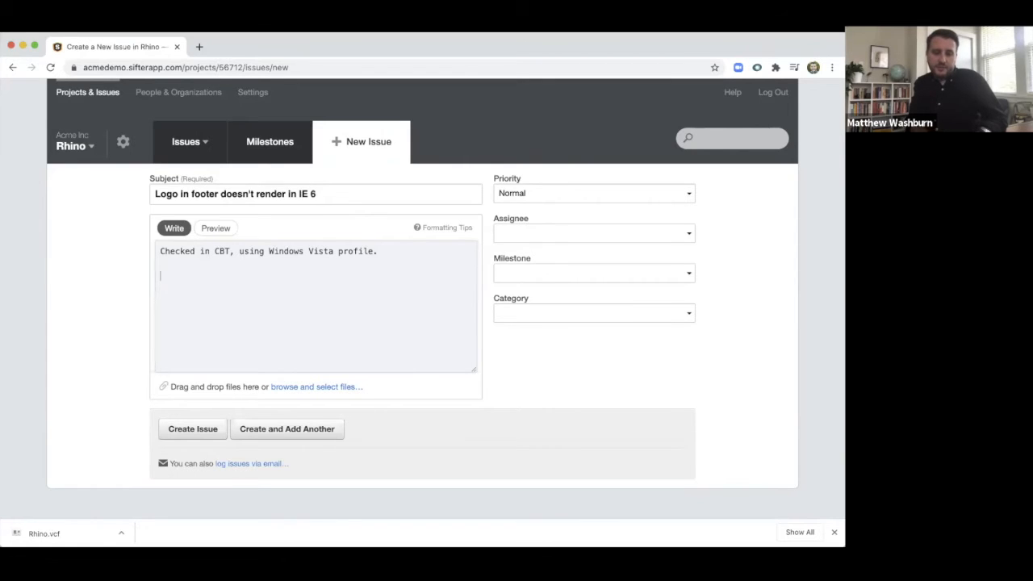
Add the lines "**This is bold**" and "*This is italics*" to the description and preview the formatting.
{"action": "type", "text": "**This is bold**  *This is italics*"}
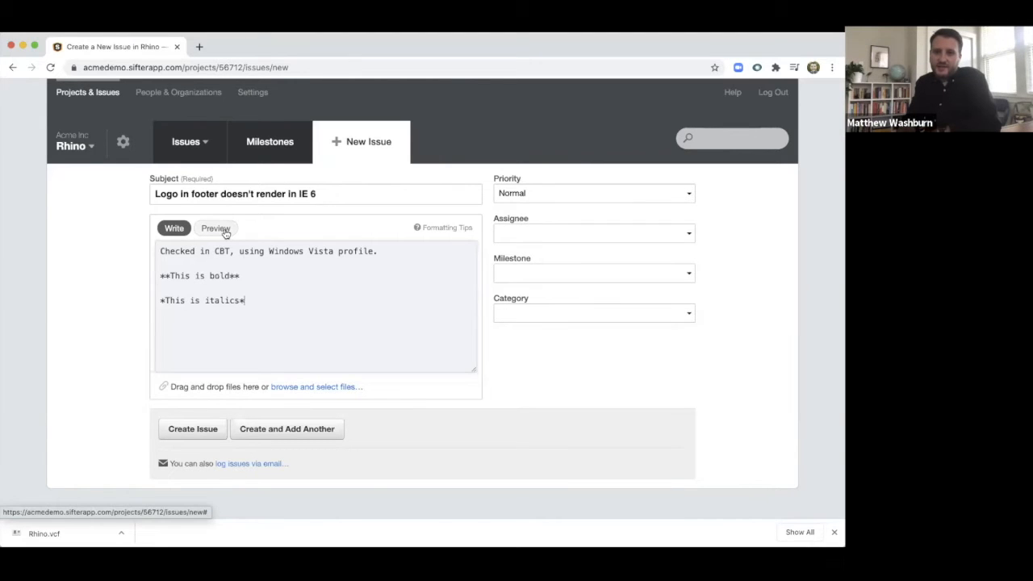
{"action": "left_click", "coordinate": [215, 228]}
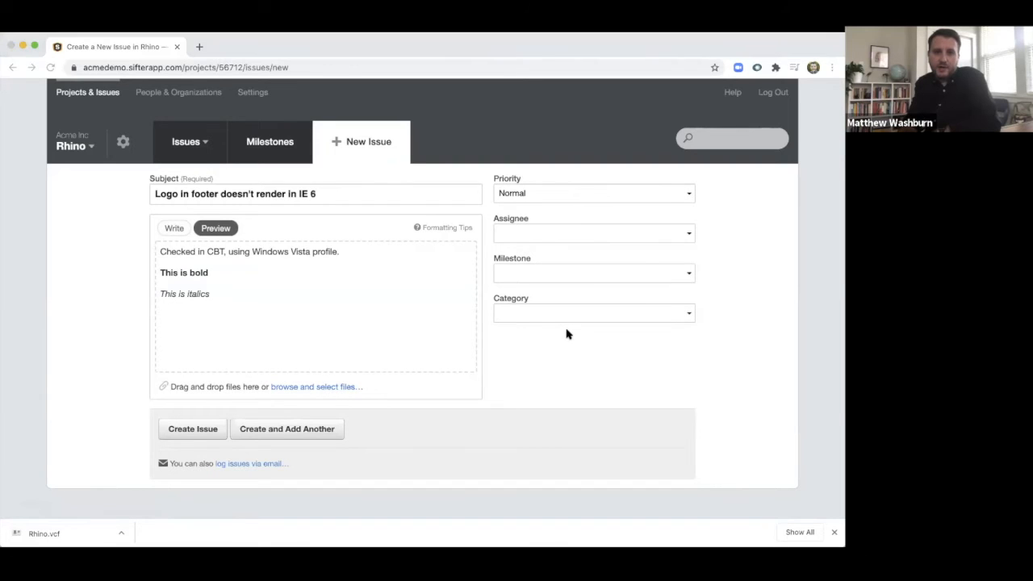
{"action": "left_click", "coordinate": [501, 336]}
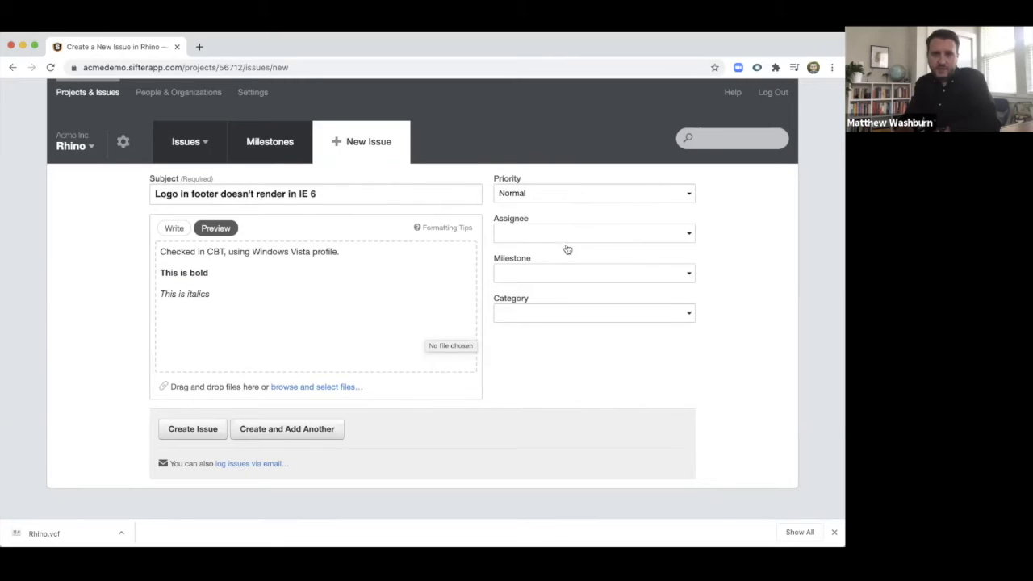
Set the issue's priority to High and assign it to the second member listed under Acme Inc.
{"action": "left_click", "coordinate": [574, 197]}
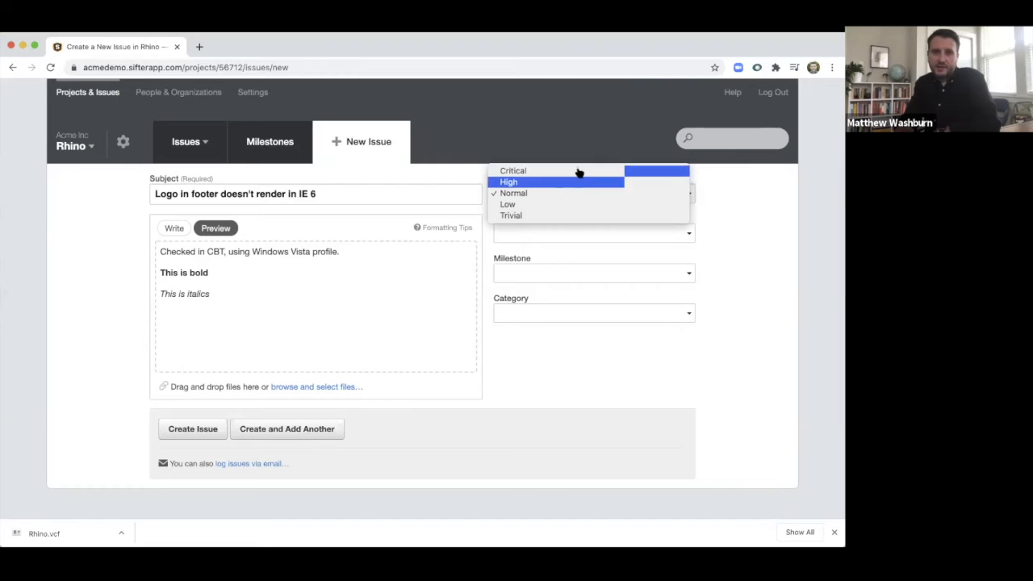
{"action": "left_click", "coordinate": [573, 182]}
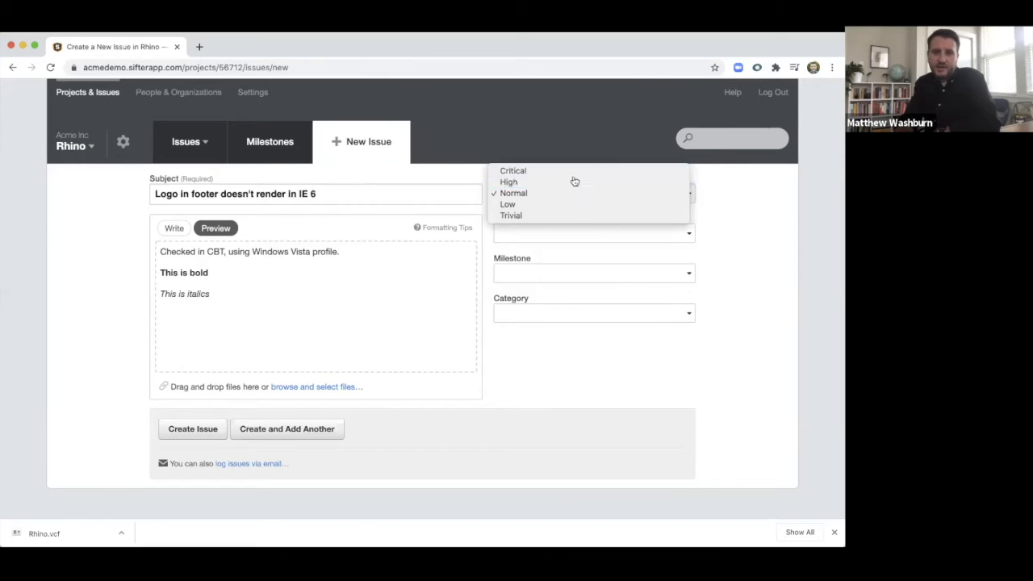
{"action": "left_click", "coordinate": [557, 239]}
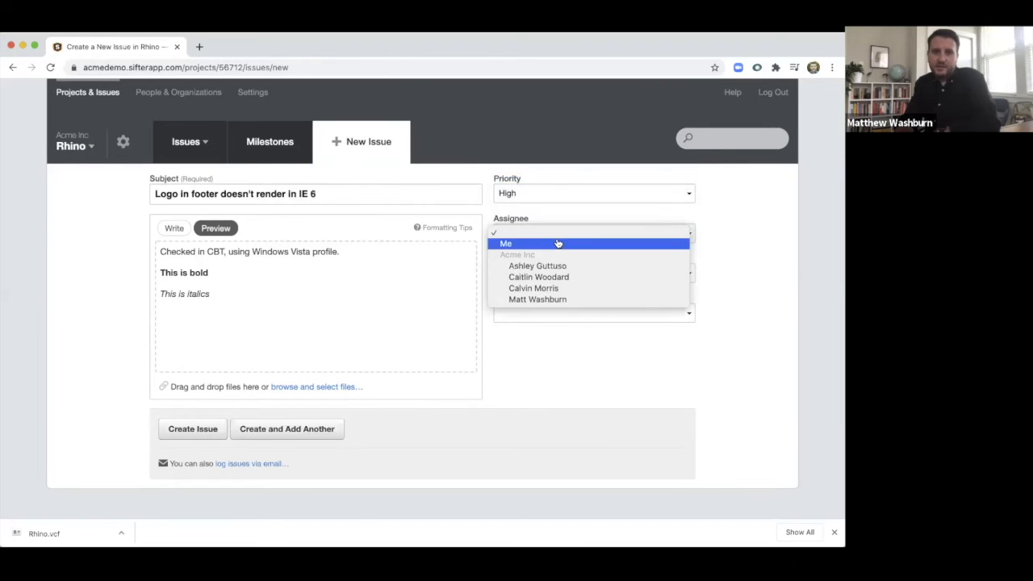
{"action": "left_click", "coordinate": [559, 278]}
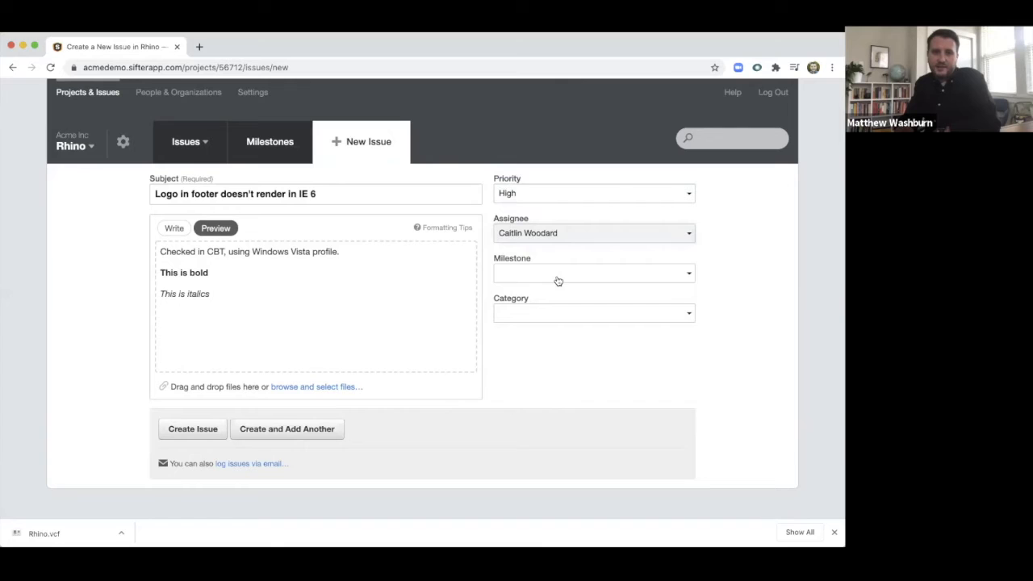
Set the milestone to Internal Review and the category to Global, and create the footer logo issue.
{"action": "left_click", "coordinate": [557, 280]}
{"action": "left_click", "coordinate": [556, 284]}
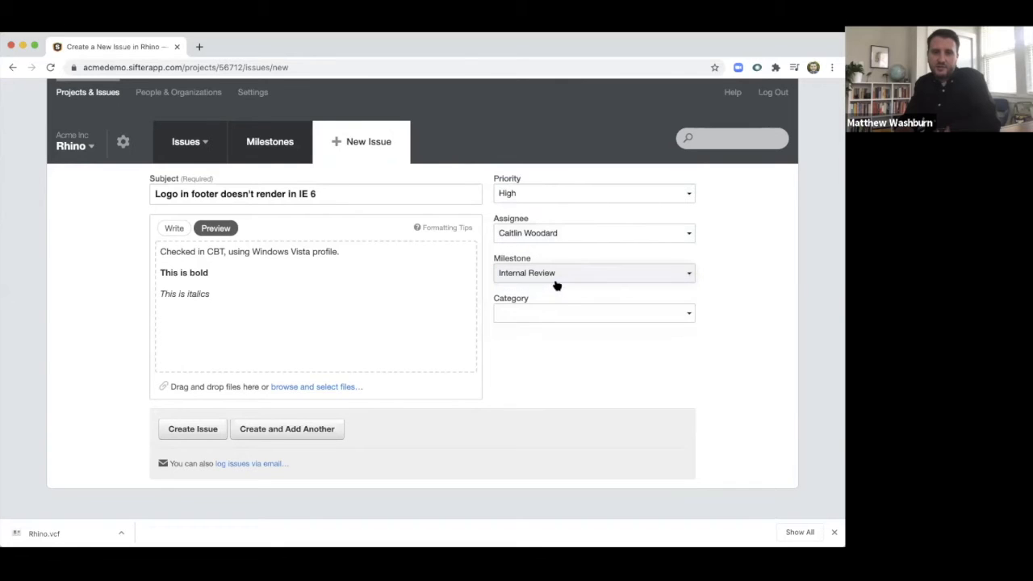
{"action": "left_click", "coordinate": [556, 311]}
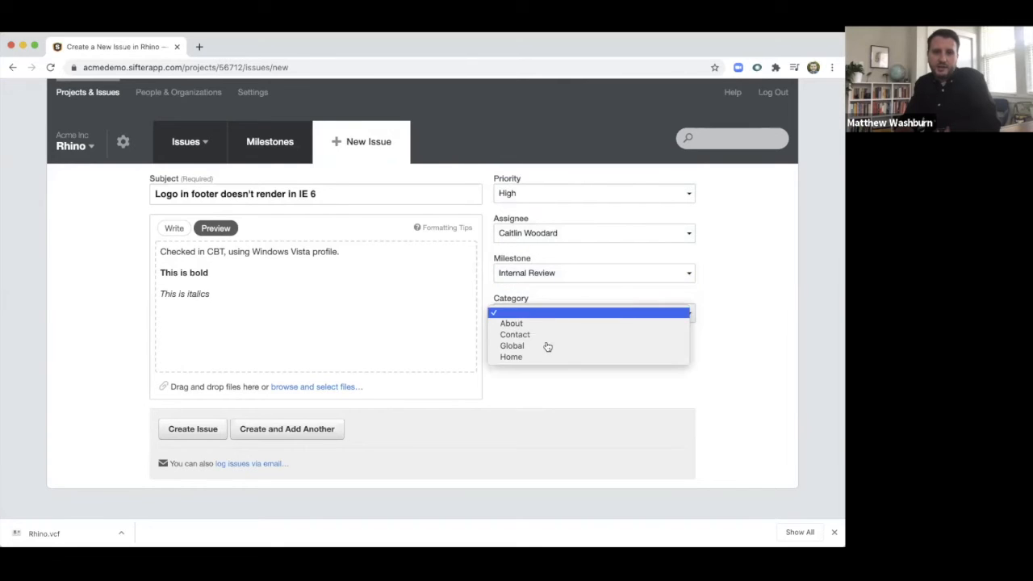
{"action": "left_click", "coordinate": [546, 347]}
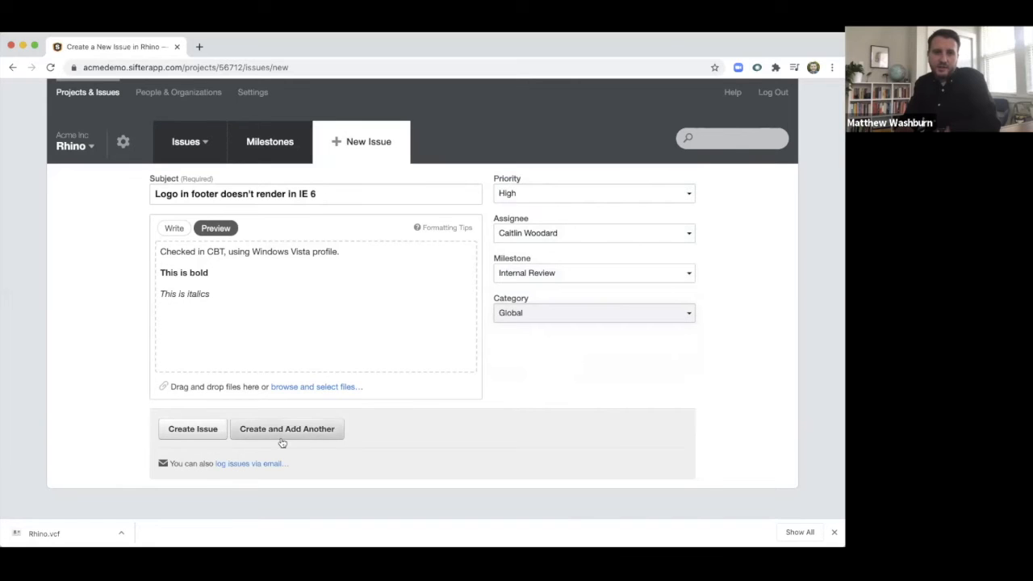
{"action": "left_click", "coordinate": [213, 437]}
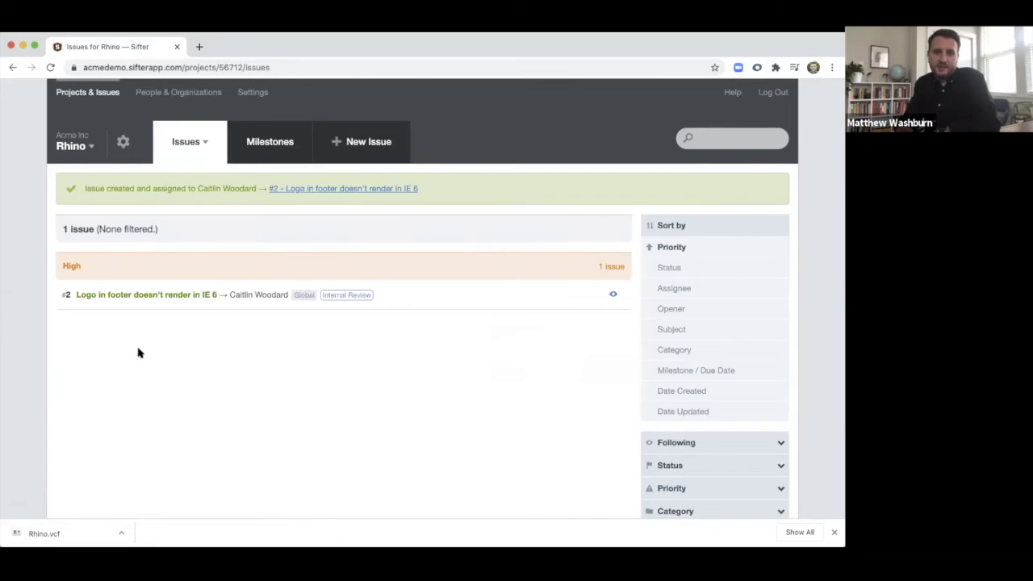
Start another issue with the subject "Increase padding on right and left for team images" and a lorem ipsum placeholder description.
{"action": "left_click", "coordinate": [356, 143]}
{"action": "type", "text": "Increas"}
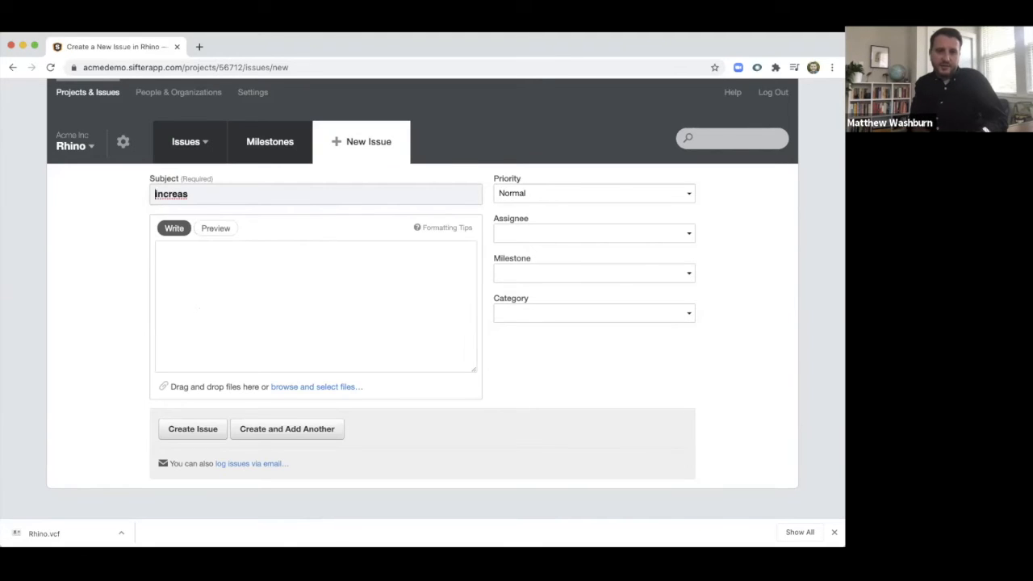
{"action": "type", "text": "e "}
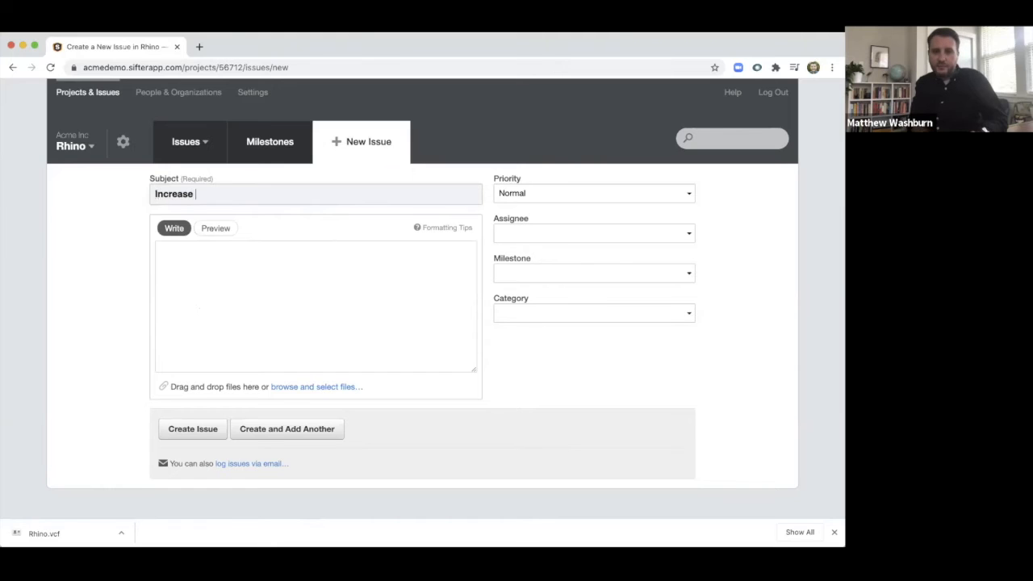
{"action": "type", "text": "padding on right and left for team images"}
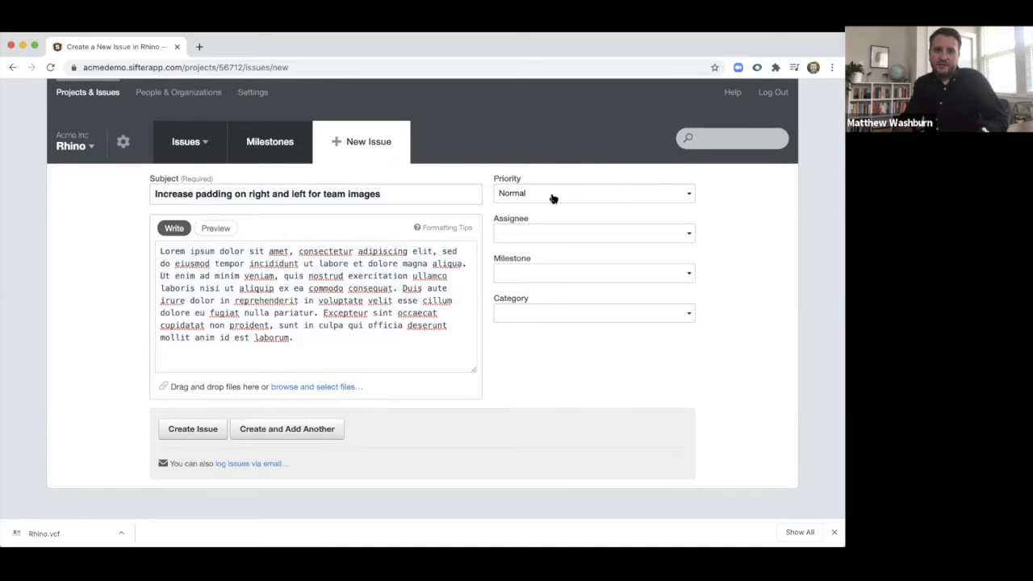
Keep the padding issue's priority at Normal and assign it to the third member listed under Acme Inc.
{"action": "left_click", "coordinate": [551, 196]}
{"action": "left_click", "coordinate": [553, 200]}
{"action": "left_click", "coordinate": [547, 236]}
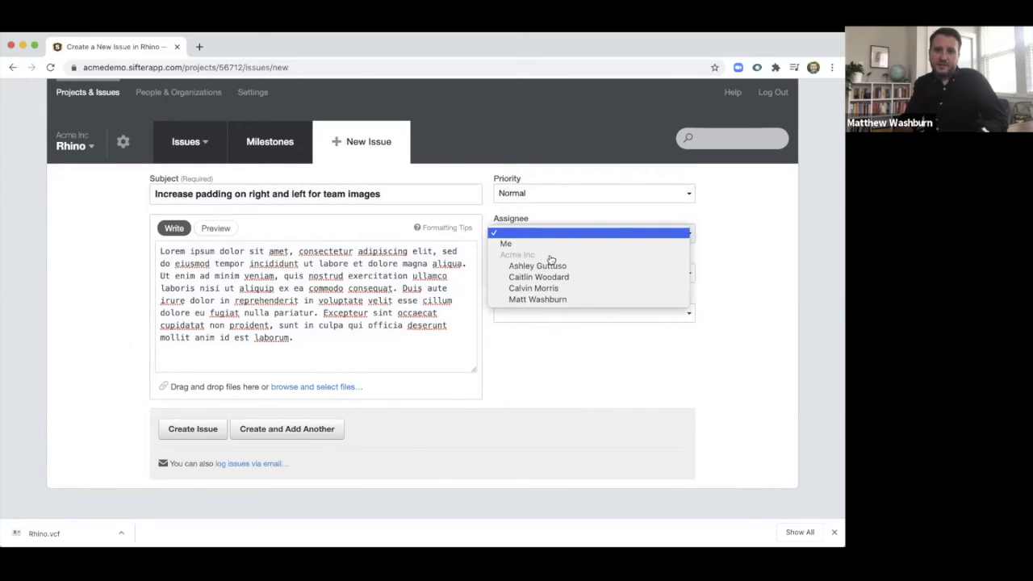
{"action": "left_click", "coordinate": [554, 291]}
Set the milestone to Client Review and the category to About, and create the issue so that another blank one opens.
{"action": "left_click", "coordinate": [555, 277]}
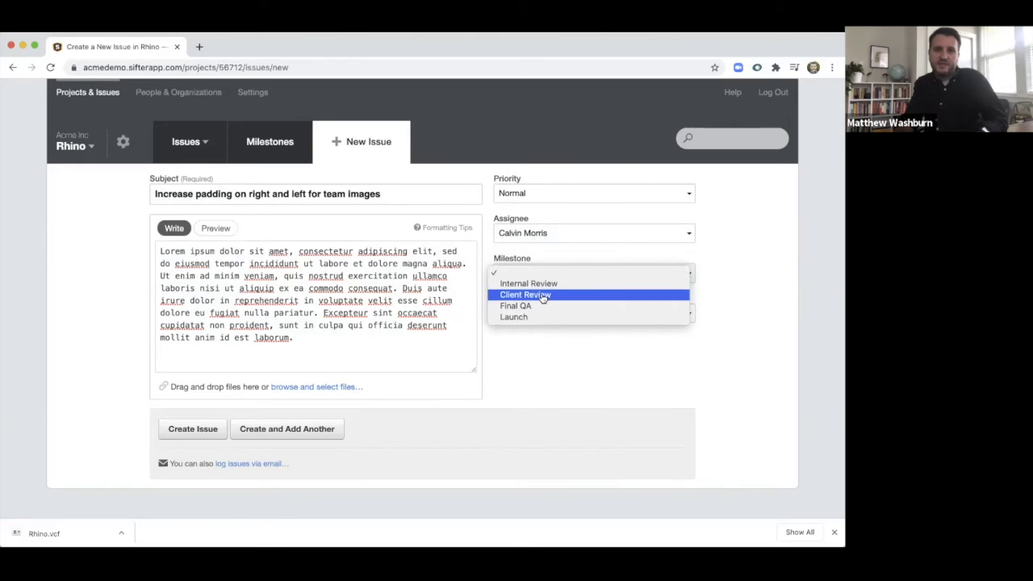
{"action": "left_click", "coordinate": [544, 296]}
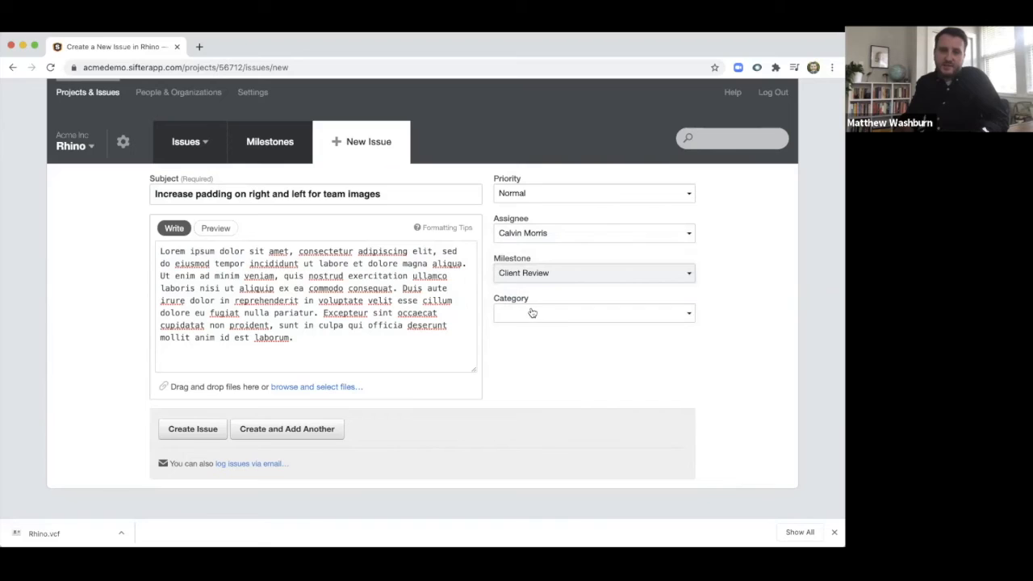
{"action": "left_click", "coordinate": [533, 314]}
{"action": "left_click", "coordinate": [523, 324]}
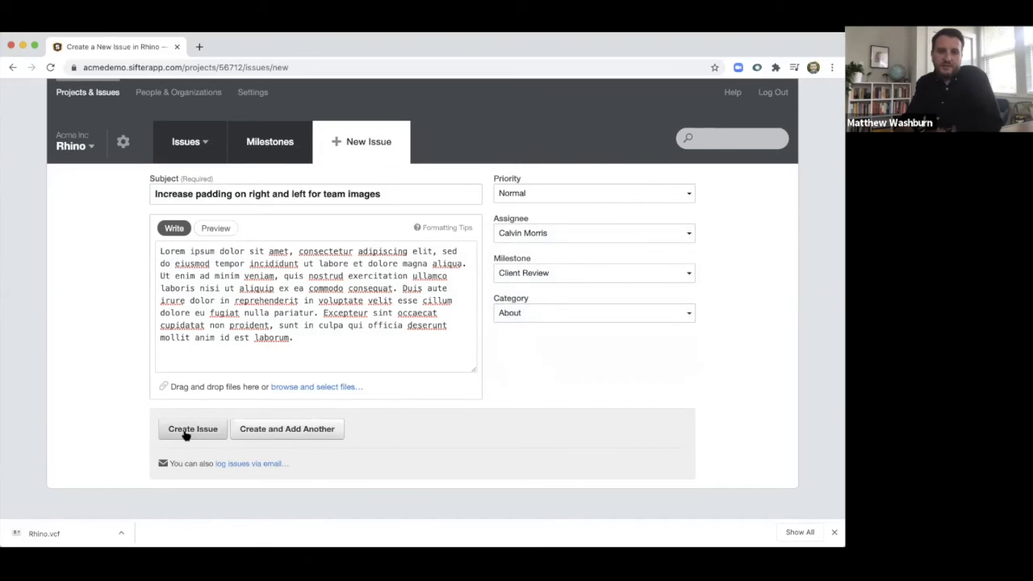
{"action": "left_click", "coordinate": [289, 429]}
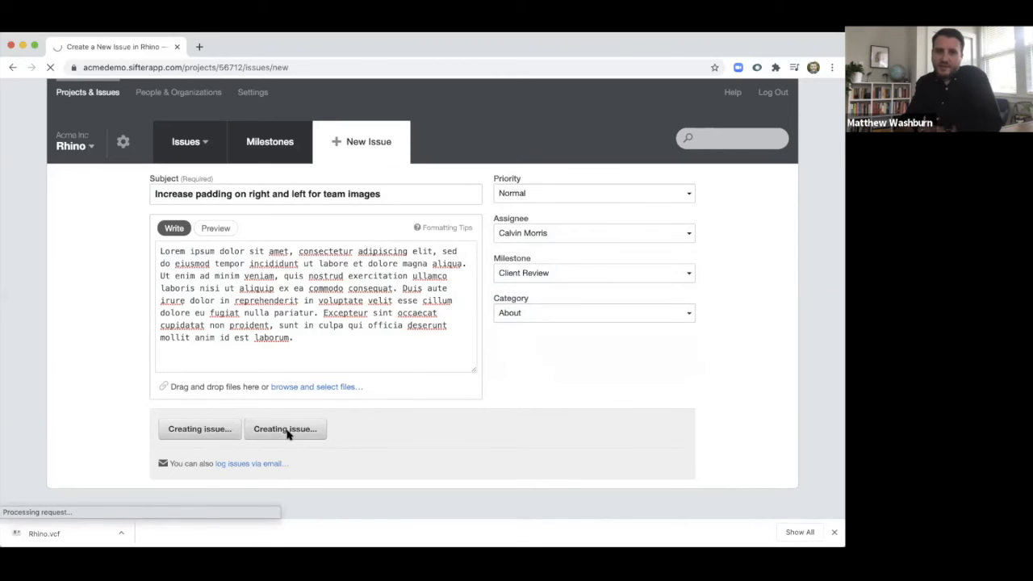
Fill in the new issue with the subject "Let's add a slider" and the description "So that everyone can see everything at once.".
{"action": "type", "text": "Let's add a slider"}
{"action": "left_click", "coordinate": [337, 330]}
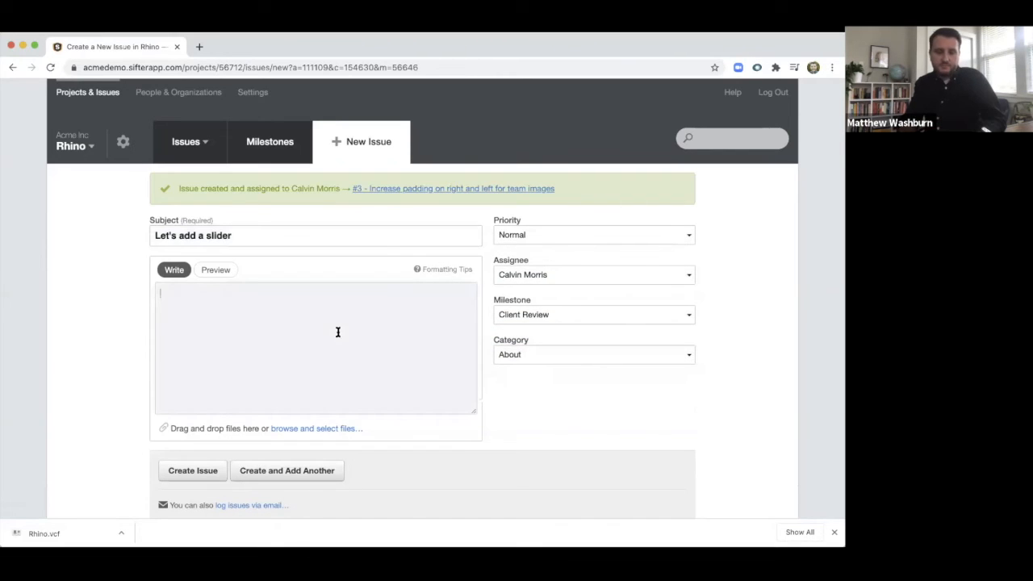
{"action": "type", "text": "So that e"}
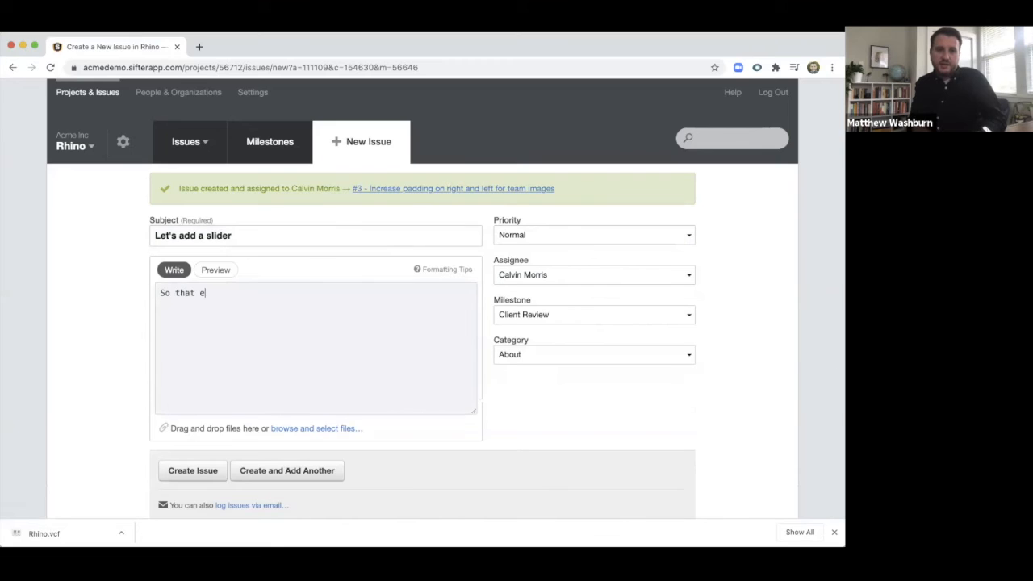
{"action": "type", "text": "veryone can see everytihng at"}
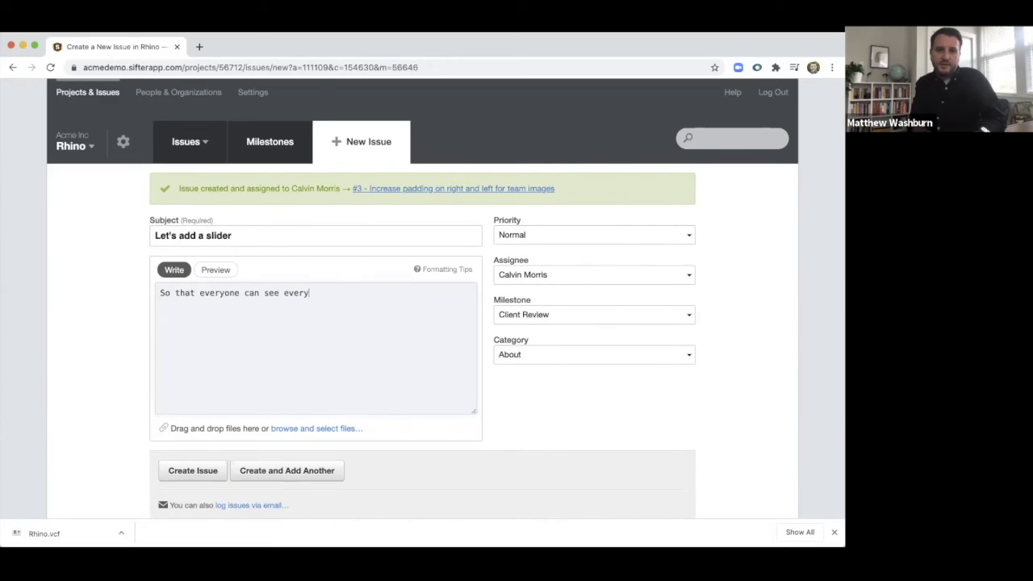
{"action": "key", "text": "BackSpace"}
{"action": "key", "text": "BackSpace"}
{"action": "key", "text": "BackSpace"}
{"action": "key", "text": "BackSpace"}
{"action": "key", "text": "BackSpace"}
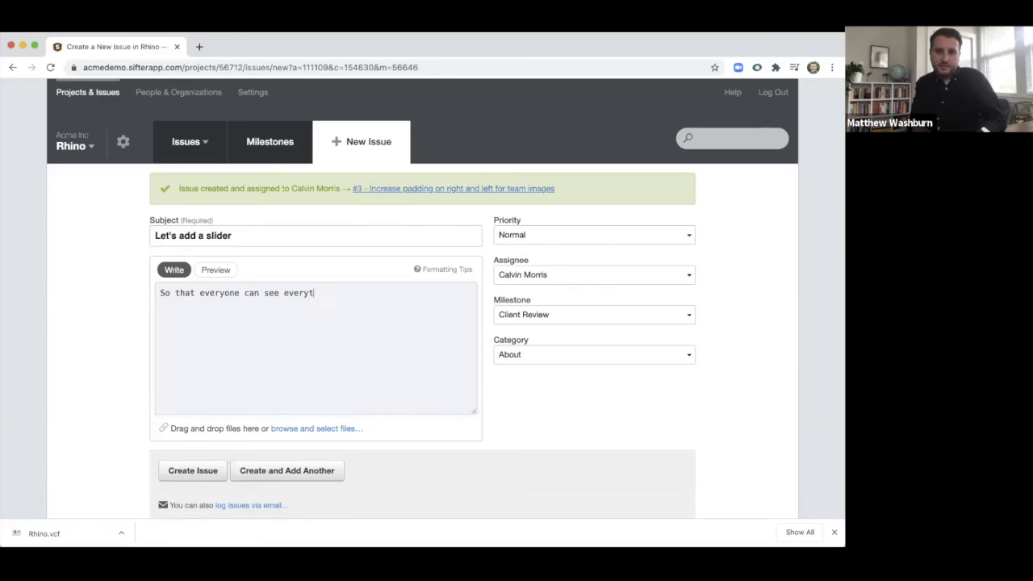
{"action": "type", "text": "at once."}
Set the slider issue's priority to Critical and assign it to the first member listed under Acme Inc.
{"action": "left_click", "coordinate": [549, 236]}
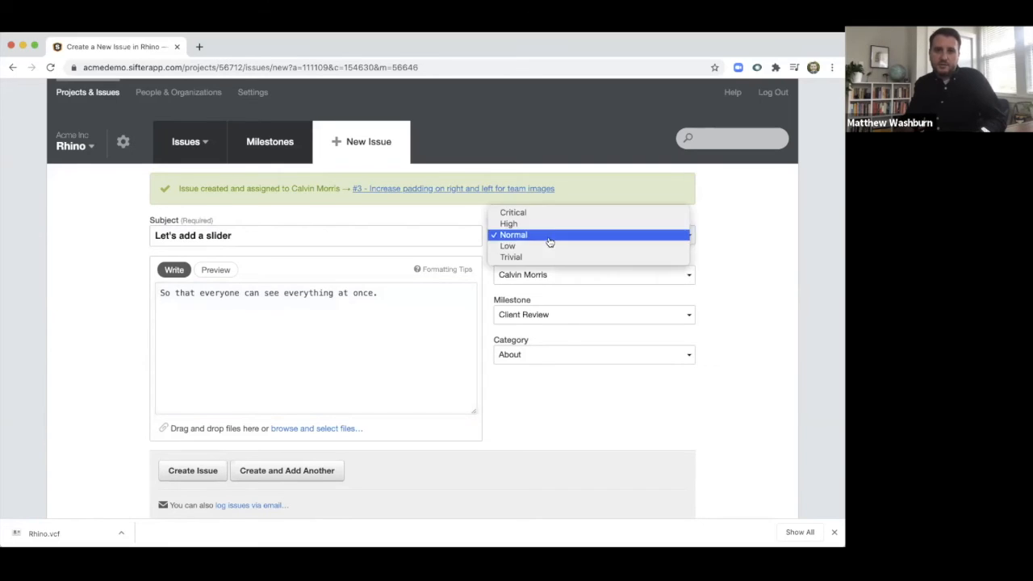
{"action": "left_click", "coordinate": [549, 214]}
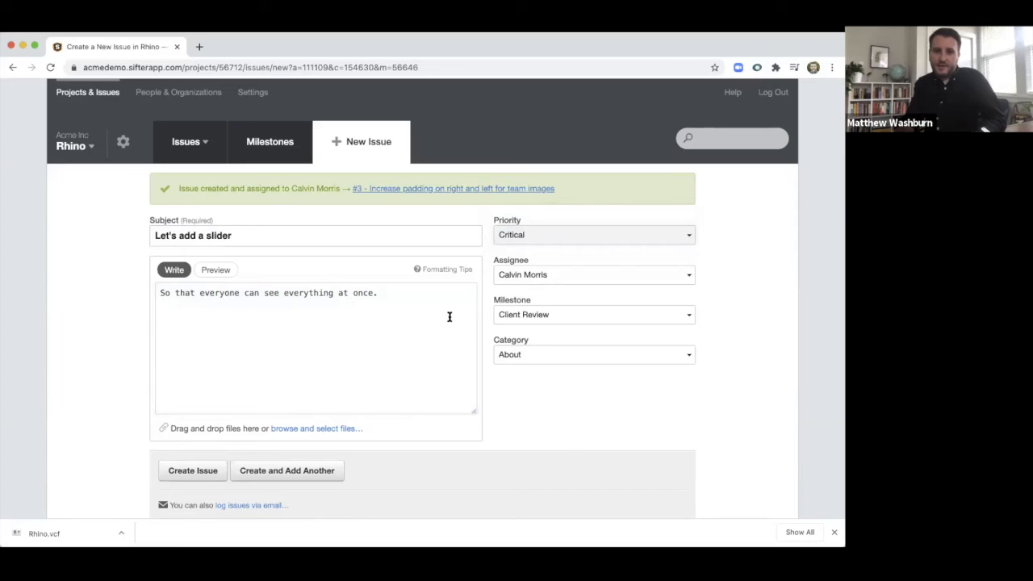
{"action": "left_click", "coordinate": [534, 275]}
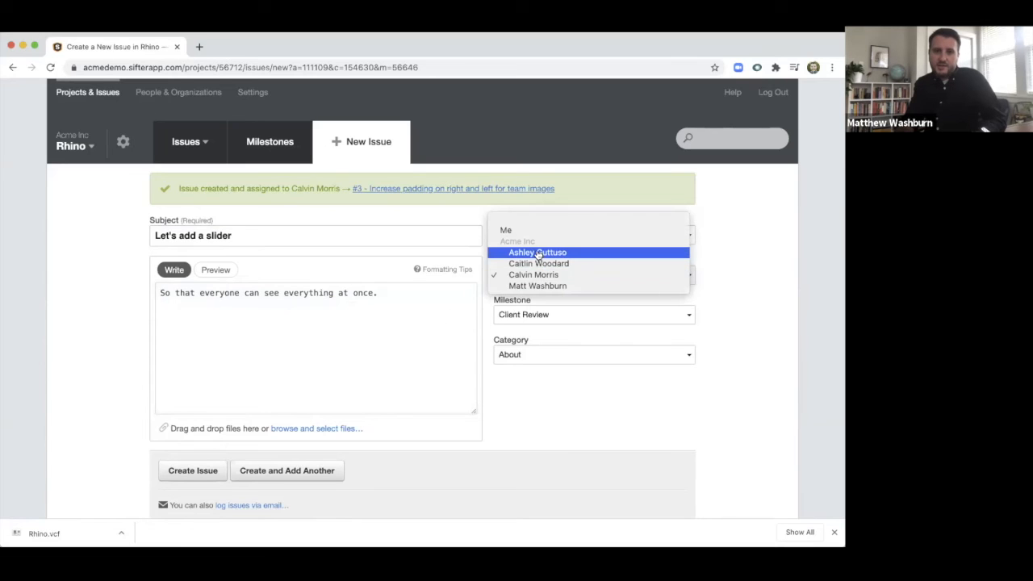
{"action": "left_click", "coordinate": [538, 253]}
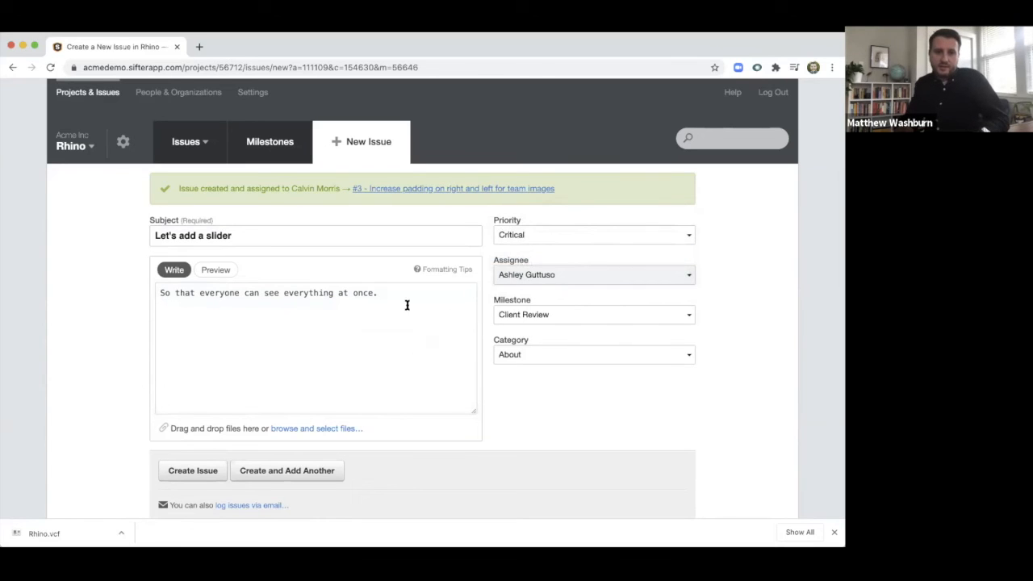
Set the slider issue's milestone to Final QA and create it so that another blank issue opens.
{"action": "left_click", "coordinate": [510, 317]}
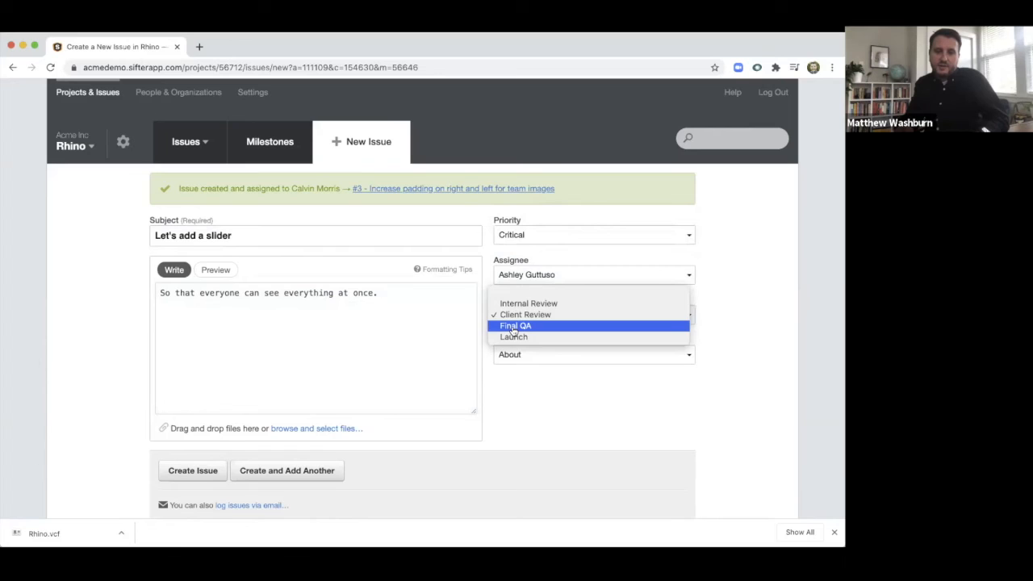
{"action": "left_click", "coordinate": [514, 327]}
{"action": "left_click", "coordinate": [293, 470]}
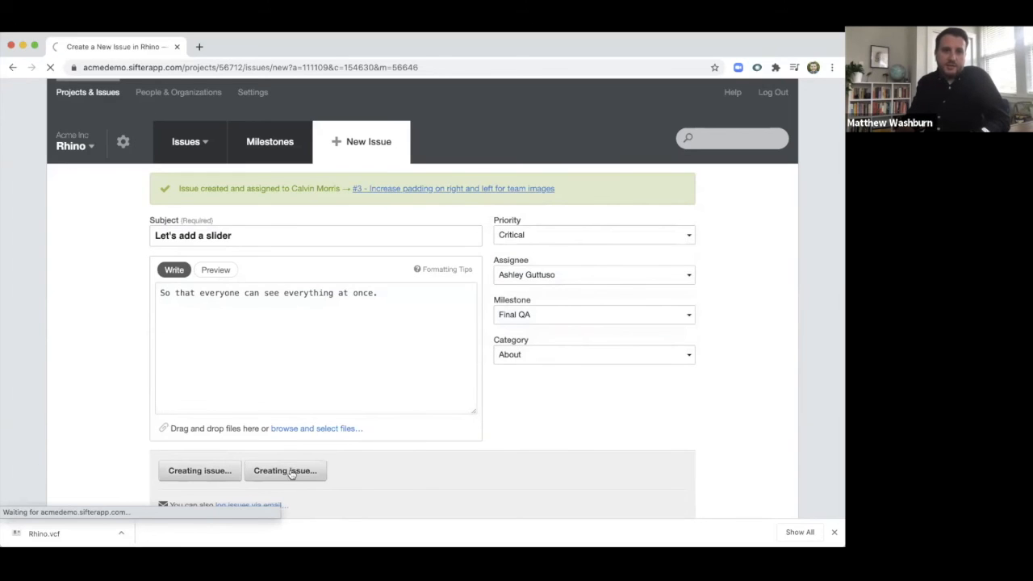
Give the new issue the subject "Make the logo bigger" without a description and assign it to the last member listed under Acme Inc.
{"action": "left_click", "coordinate": [271, 237]}
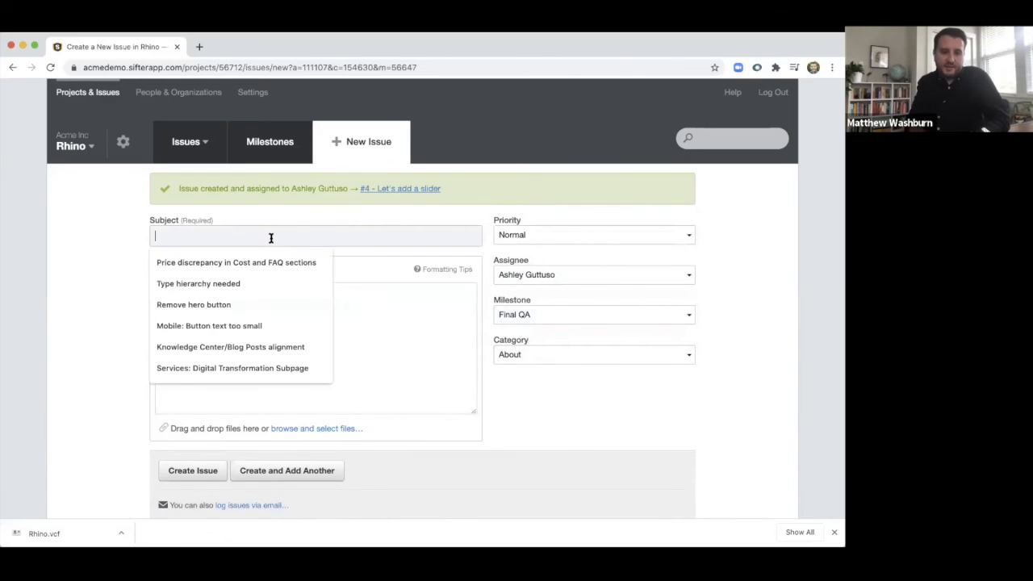
{"action": "type", "text": "Make the logo bigger"}
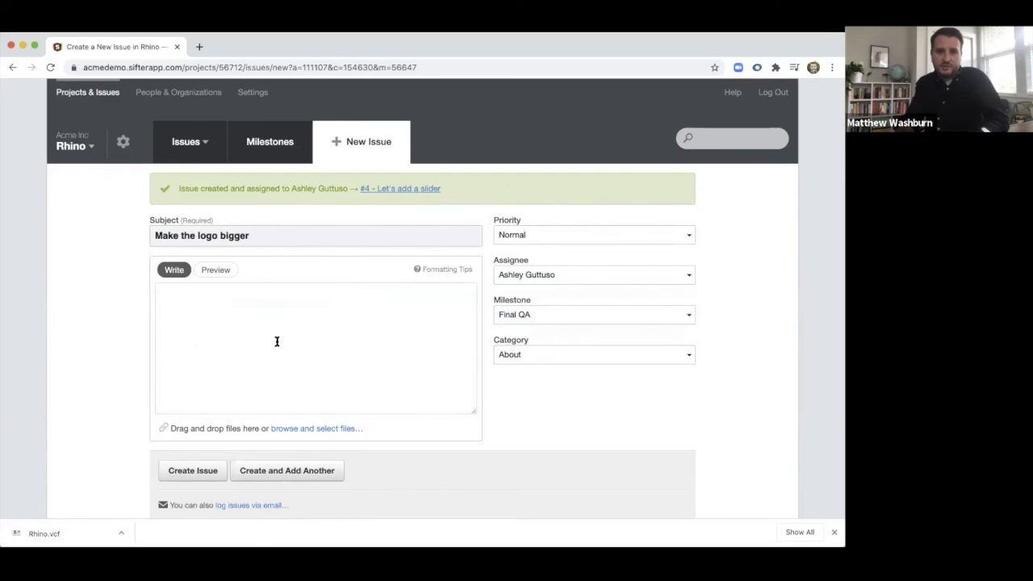
{"action": "left_click", "coordinate": [277, 341]}
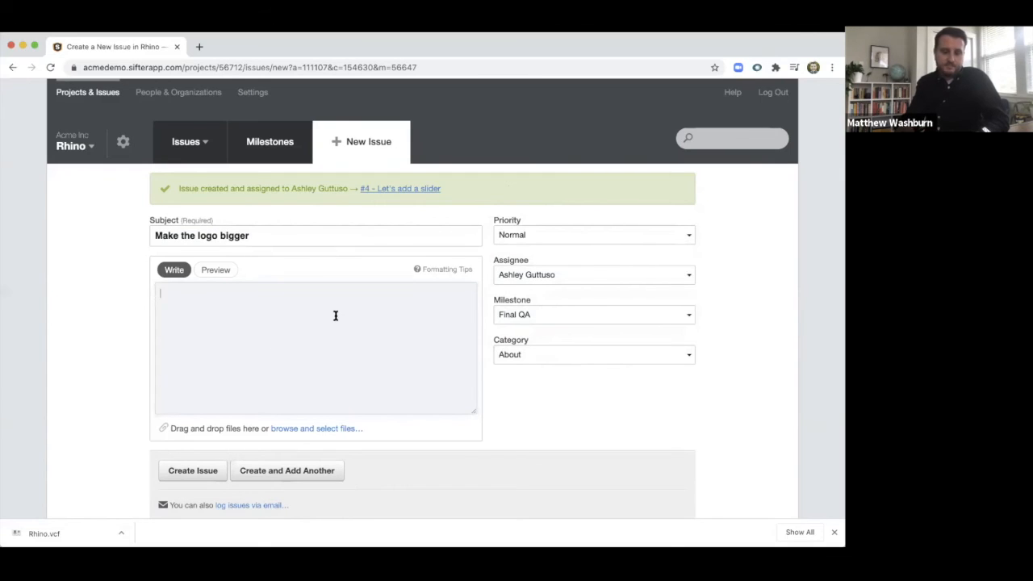
{"action": "left_click", "coordinate": [565, 275]}
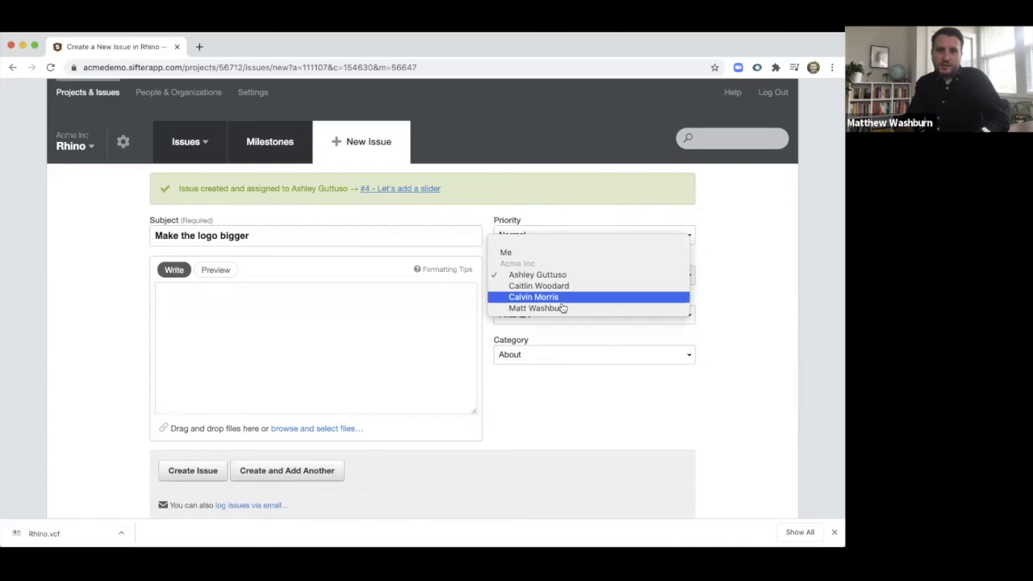
{"action": "left_click", "coordinate": [562, 309]}
Set the logo issue's milestone to Launch and category to Contact, and create it without starting another issue.
{"action": "left_click", "coordinate": [549, 315]}
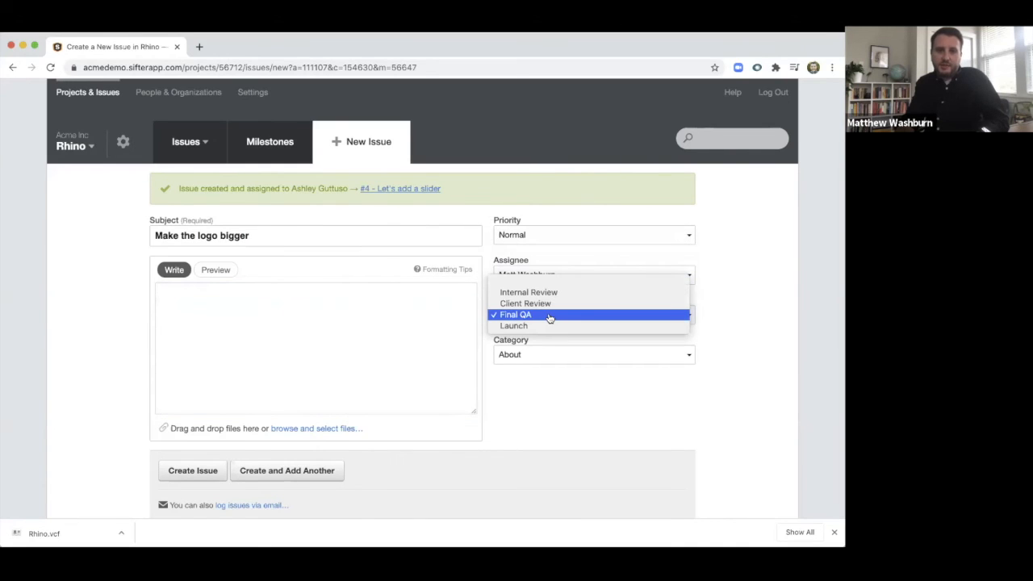
{"action": "left_click", "coordinate": [546, 329]}
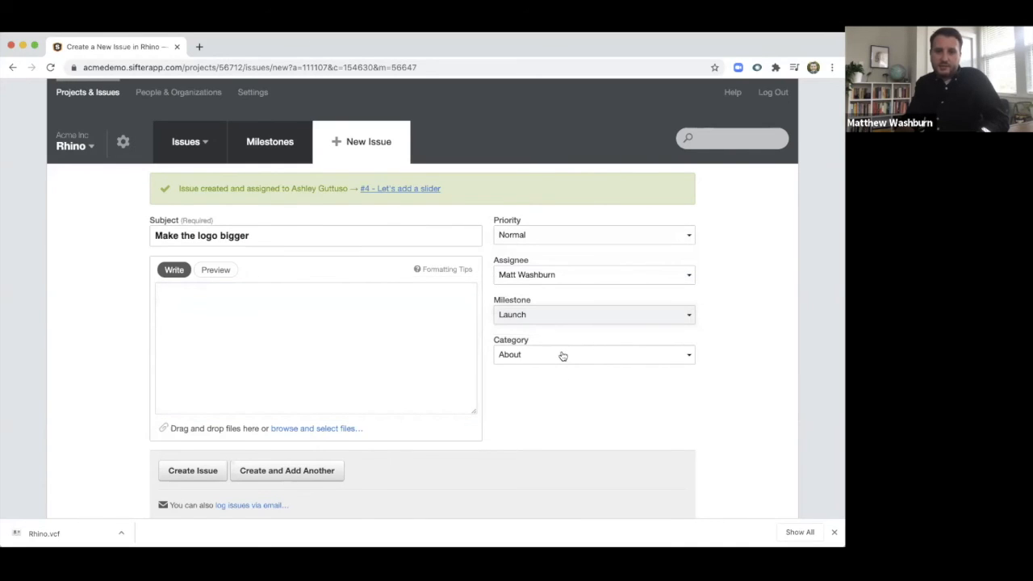
{"action": "left_click", "coordinate": [558, 361]}
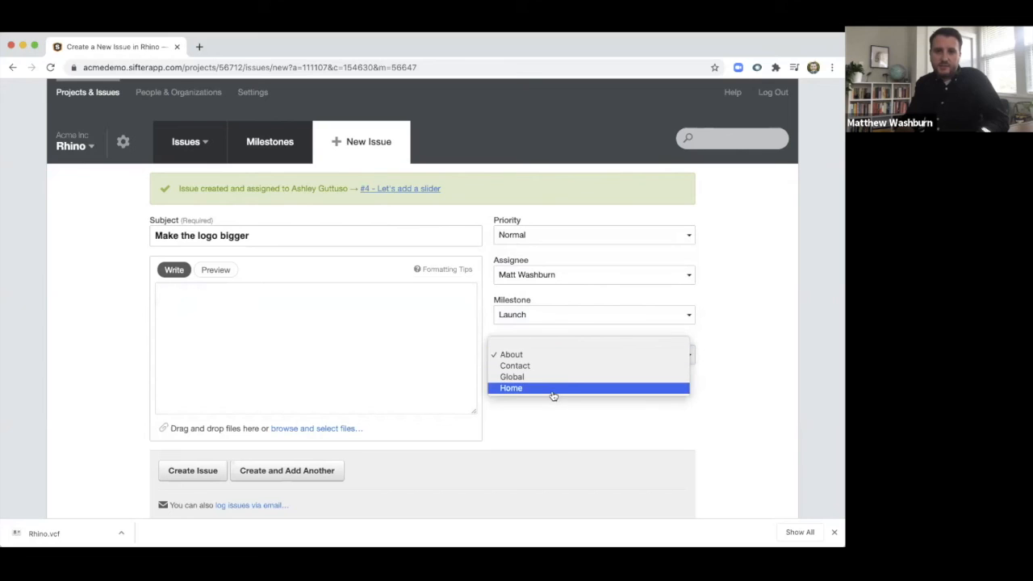
{"action": "left_click", "coordinate": [561, 367]}
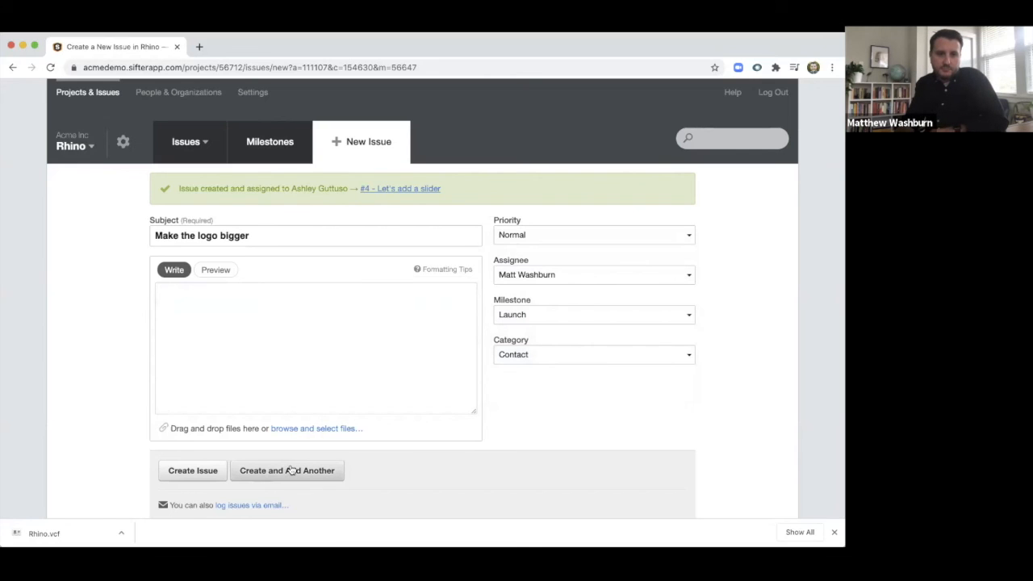
{"action": "left_click", "coordinate": [190, 471]}
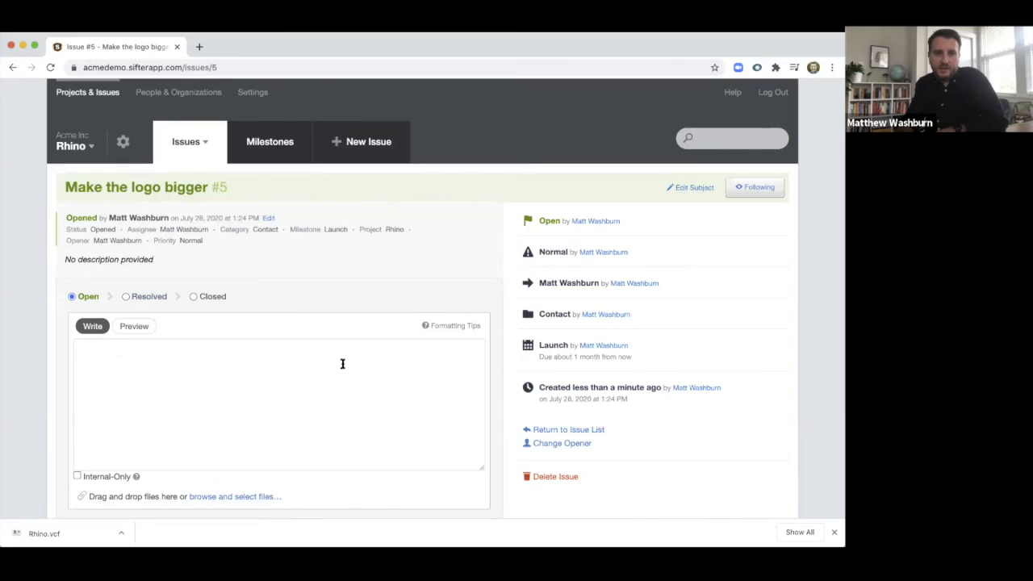
Change the priority of the "Make the logo bigger" issue to Low and save the update.
{"action": "scroll", "coordinate": [342, 367], "scroll_direction": "down", "scroll_amount": 5}
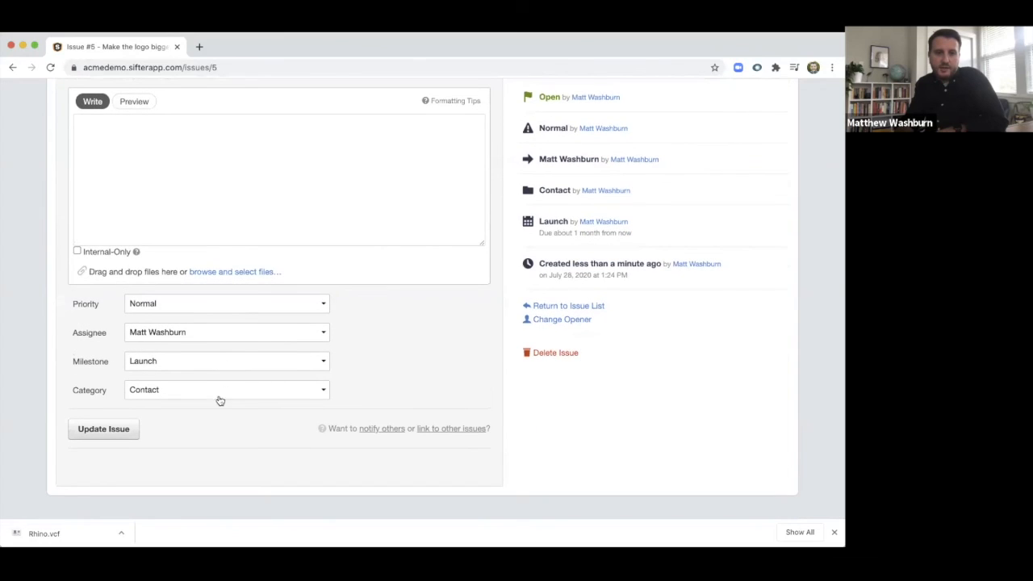
{"action": "left_click", "coordinate": [239, 306]}
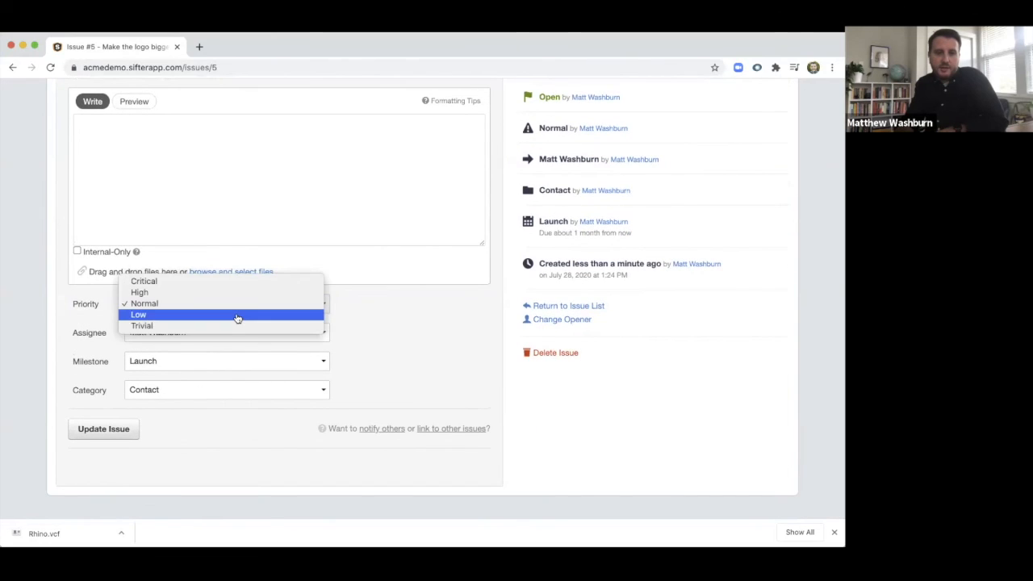
{"action": "left_click", "coordinate": [239, 316]}
{"action": "left_click", "coordinate": [102, 429]}
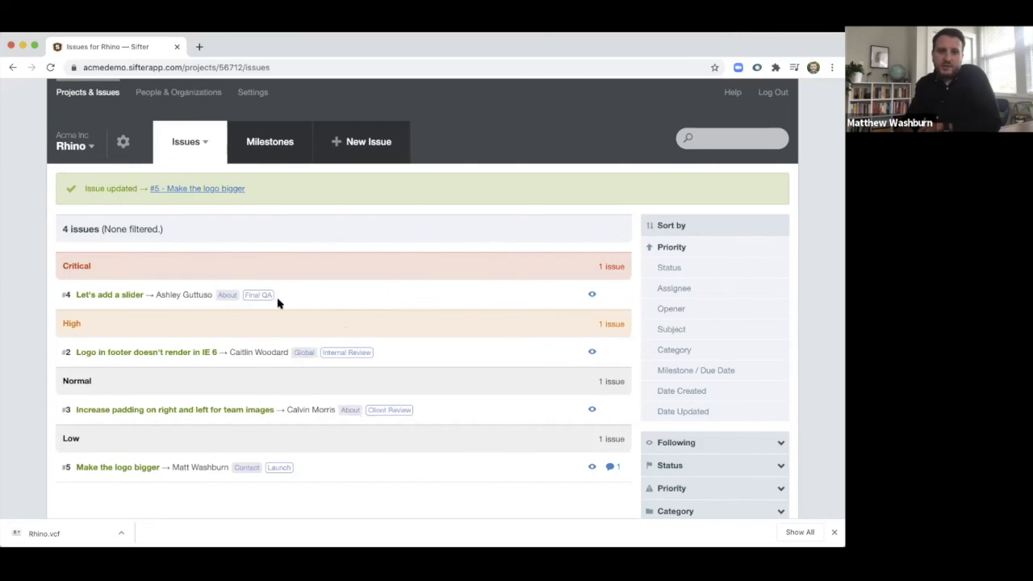
{"action": "scroll", "coordinate": [203, 404], "scroll_direction": "down", "scroll_amount": 2}
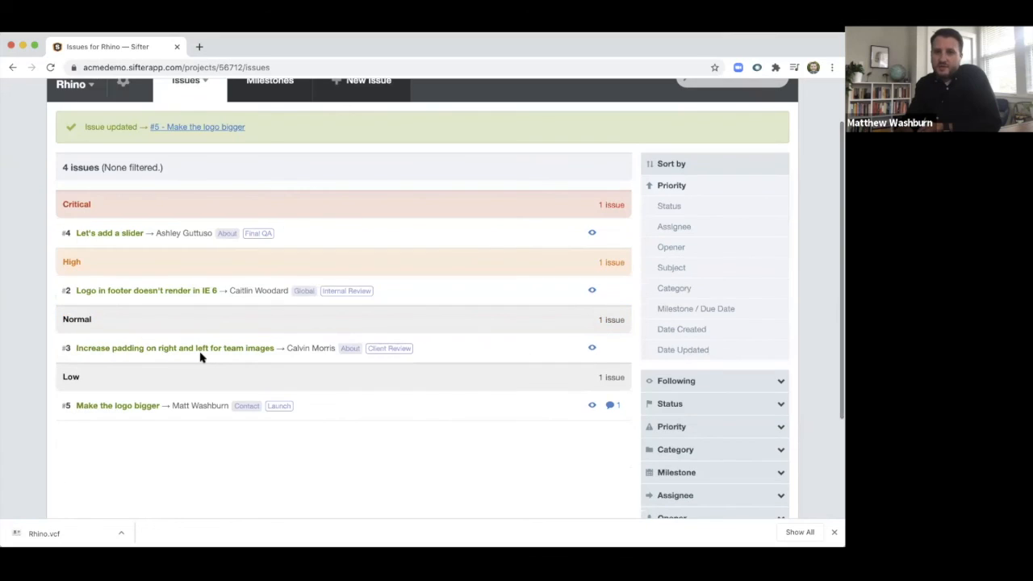
{"action": "scroll", "coordinate": [202, 357], "scroll_direction": "up", "scroll_amount": 2}
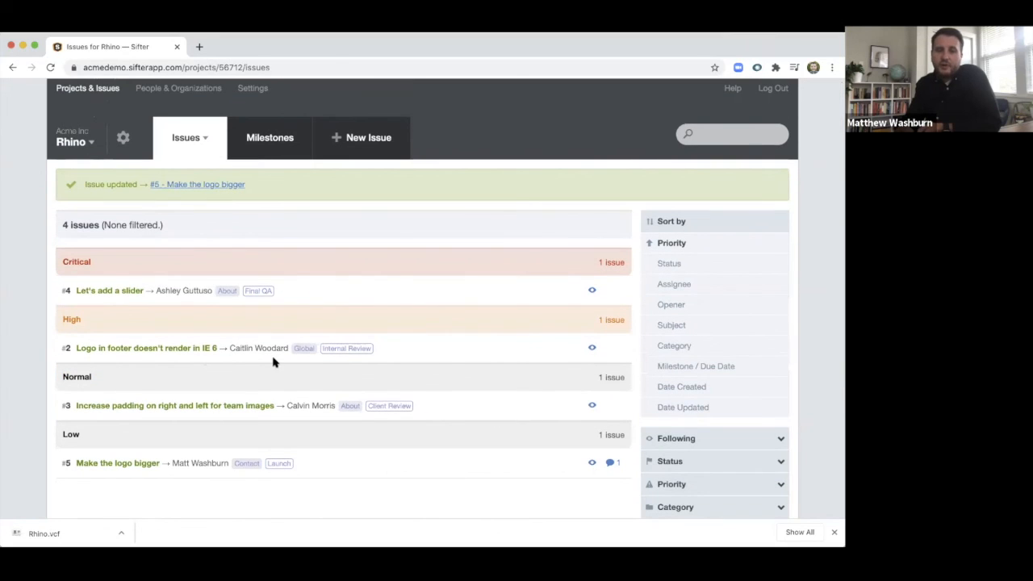